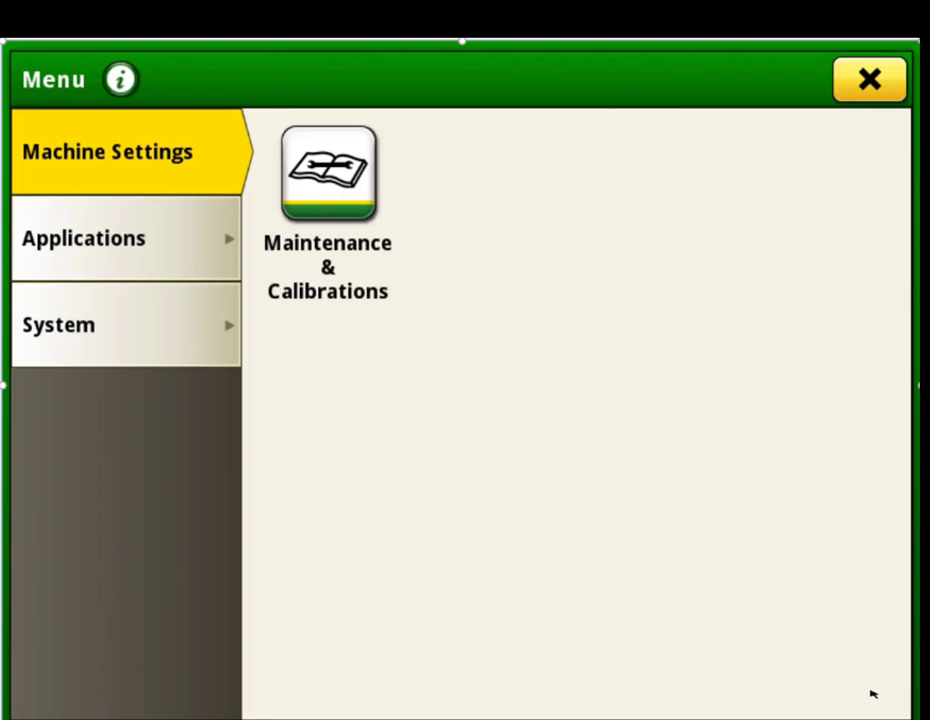
Check online updates under Other Devices and start installing GPS Receiver version 4.30F (currently 3.80G)
left_click(129, 322)
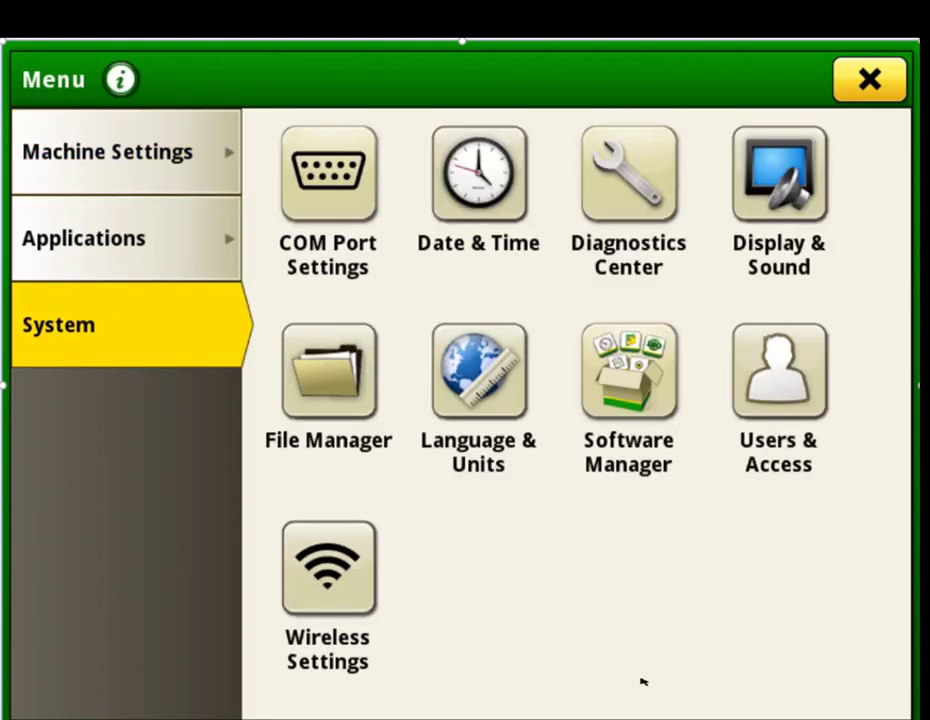
left_click(629, 370)
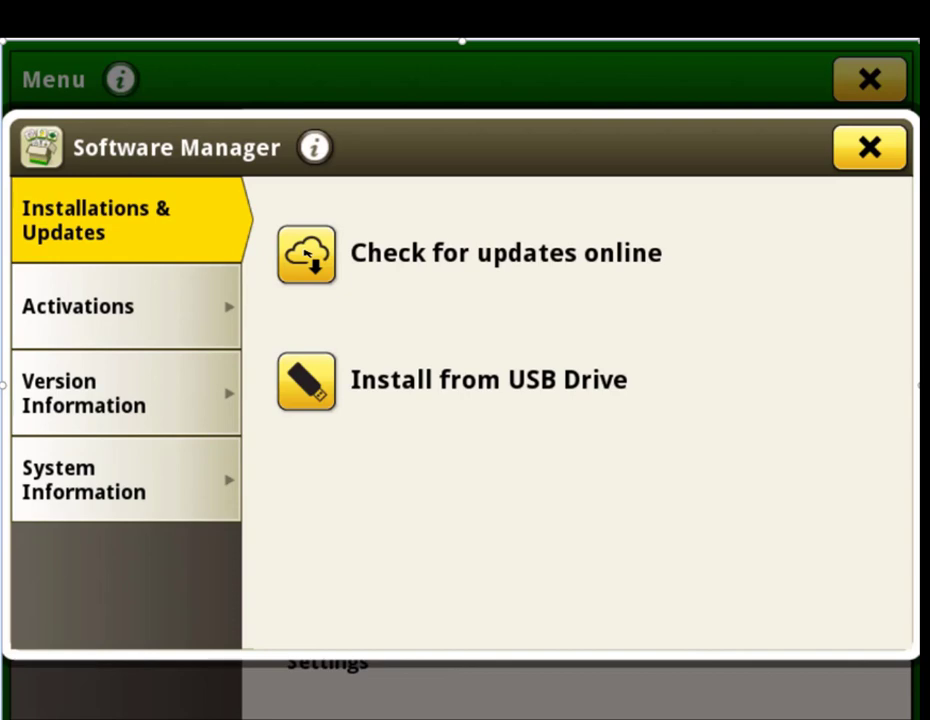
left_click(307, 255)
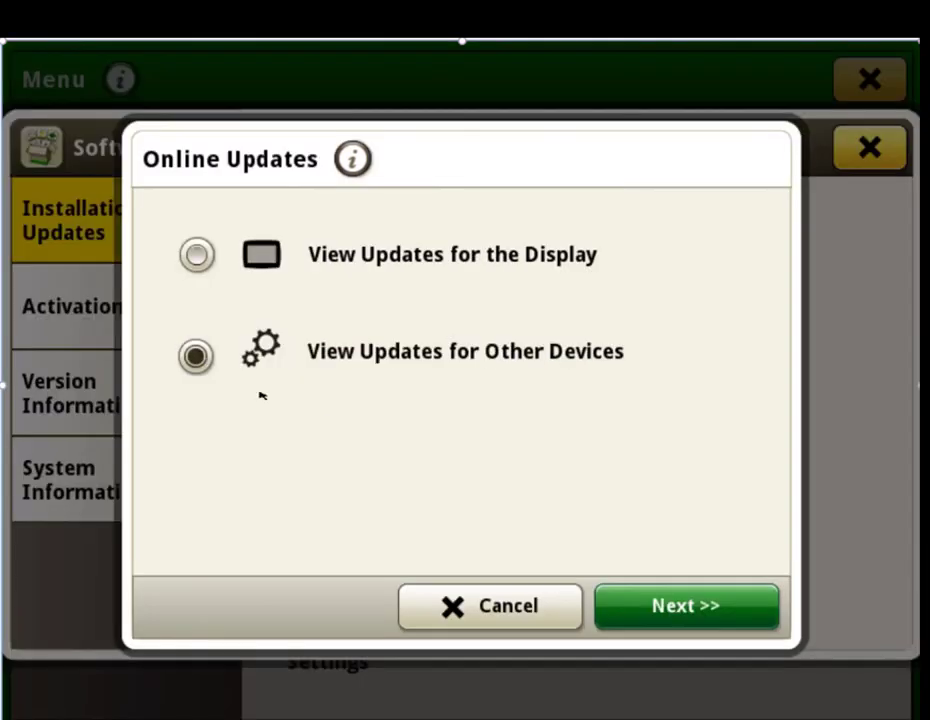
left_click(700, 612)
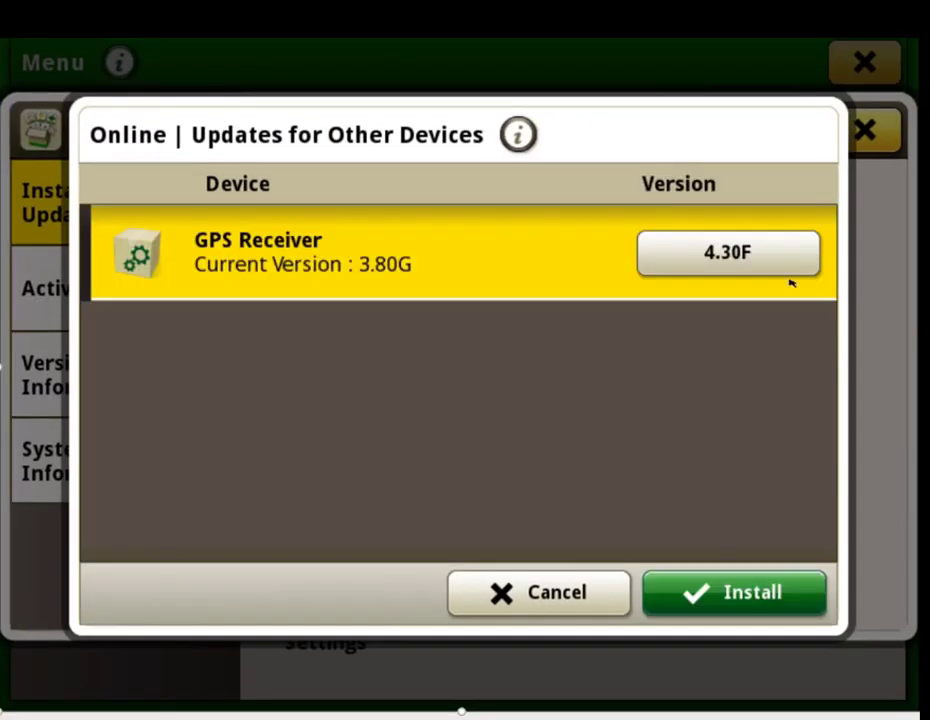
left_click(705, 262)
left_click(776, 596)
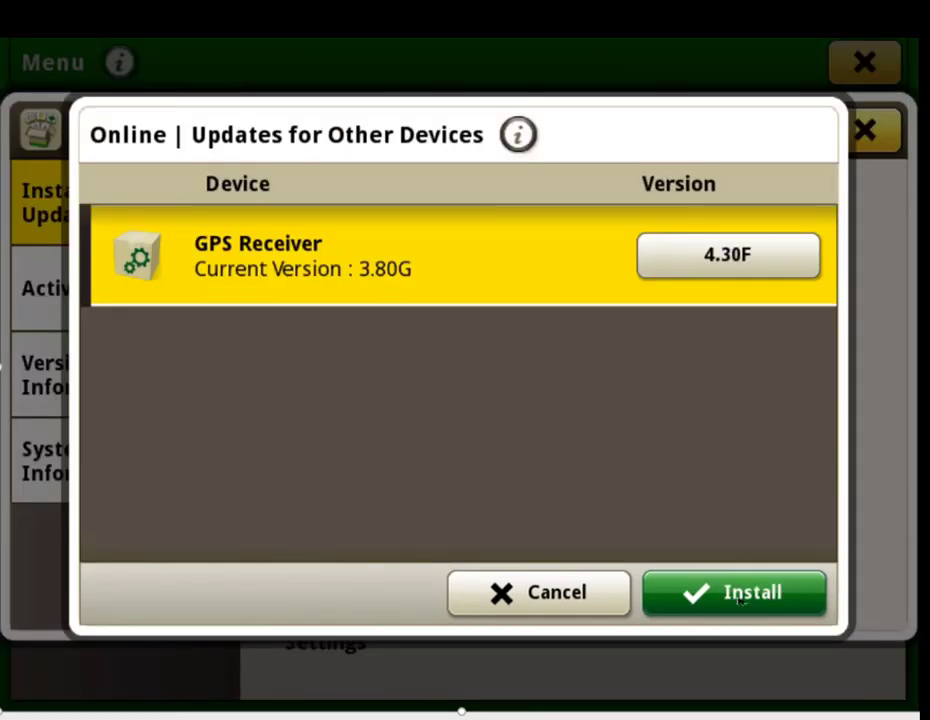
left_click(745, 600)
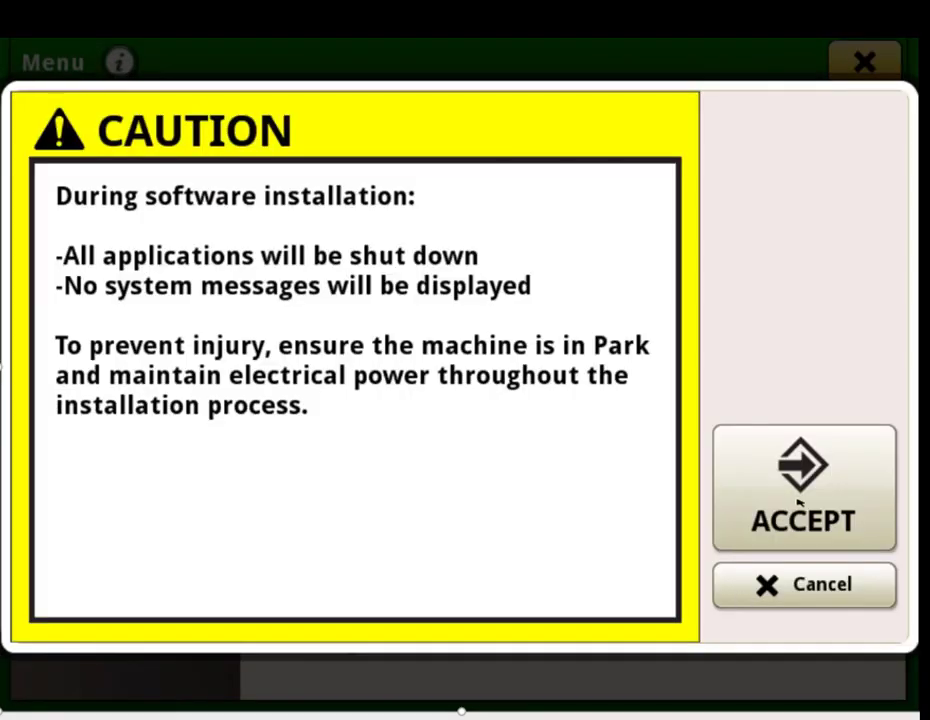
Accept the safety caution so the GPS Receiver 4.30F installation runs until restart is required
left_click(802, 510)
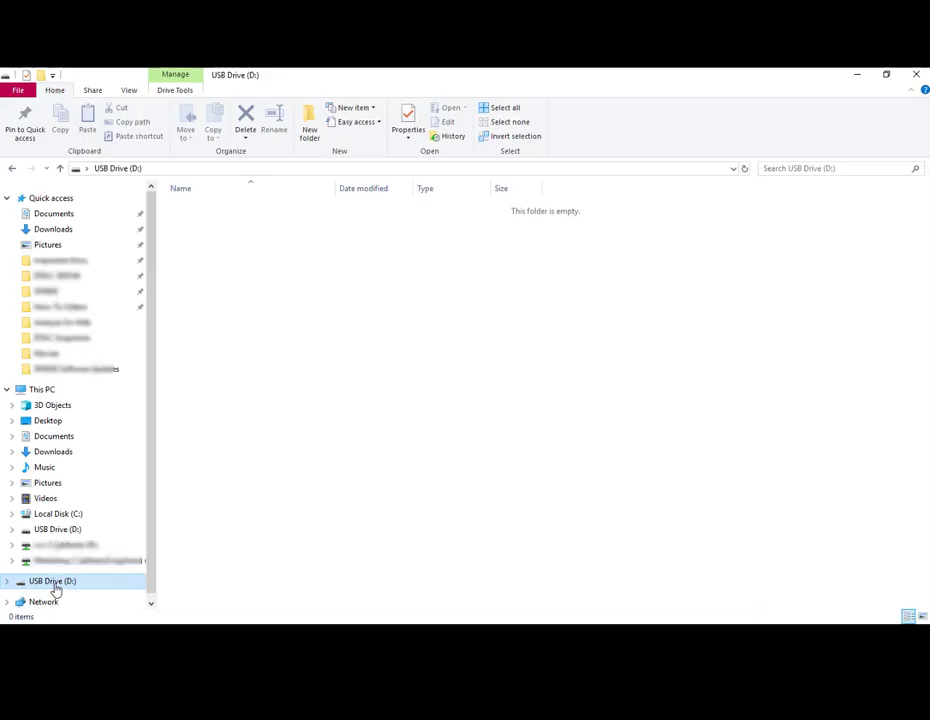
Quick-format USB Drive (D:) as FAT32
right_click(54, 588)
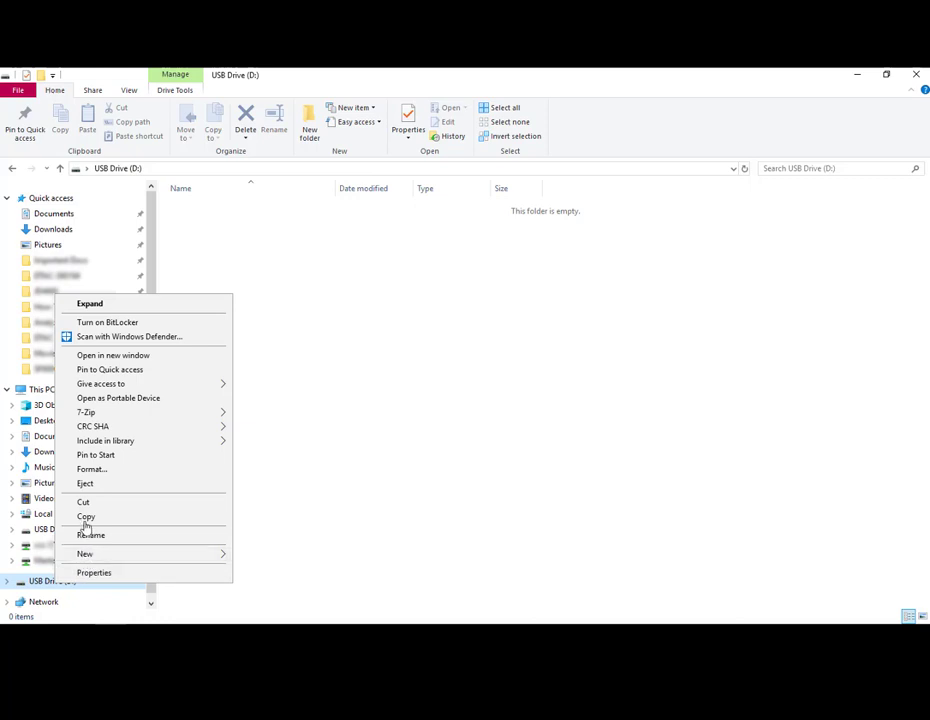
left_click(84, 470)
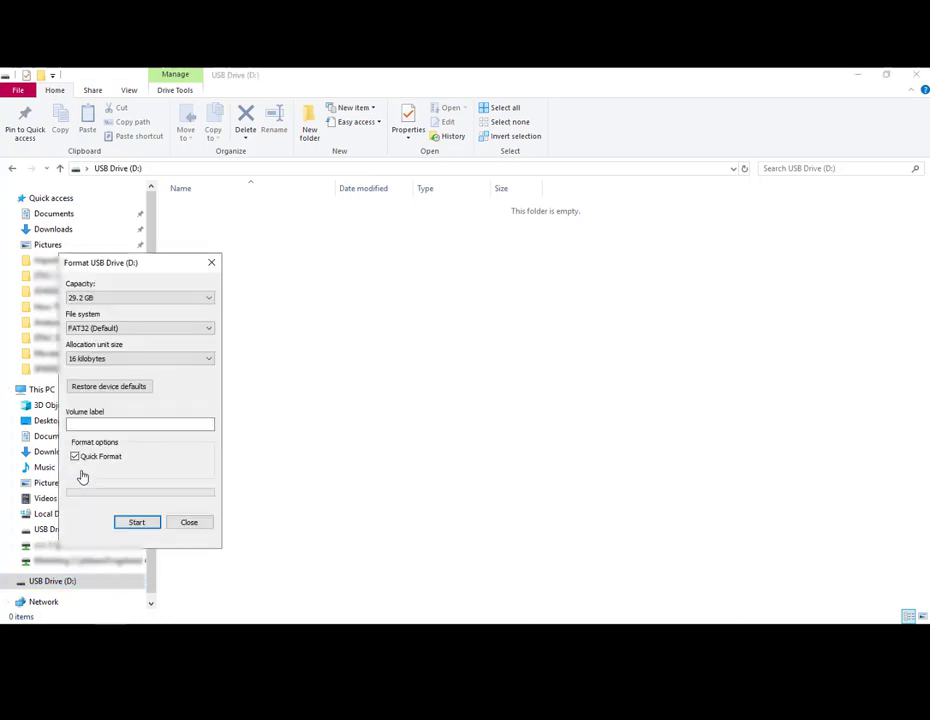
left_click(138, 523)
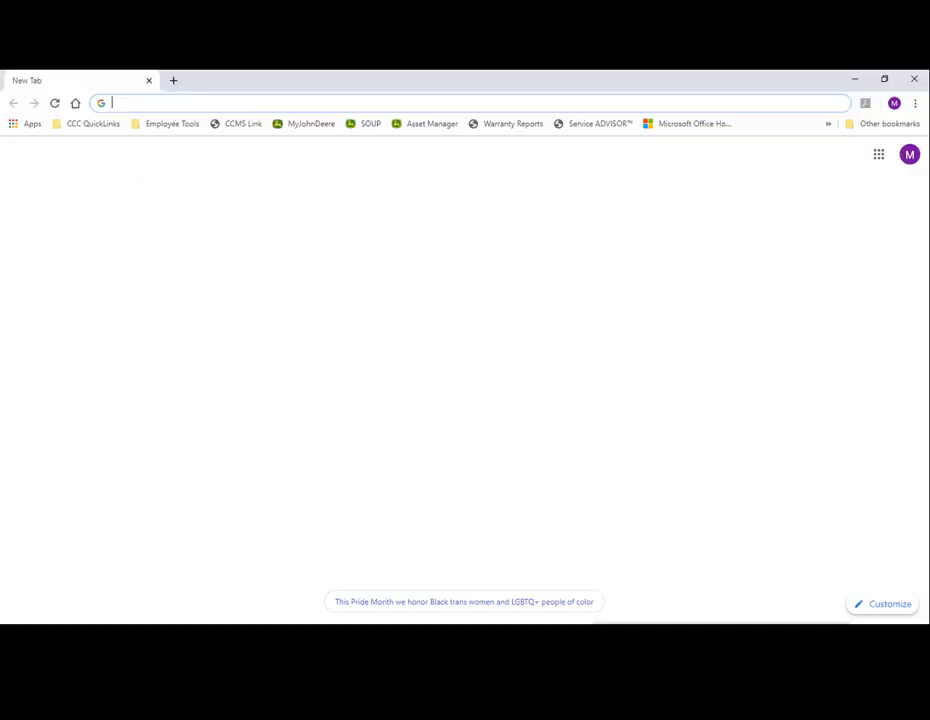
On stellarsupport.deere.com (USA English), download the StarFire 6000 version 4.30 F package from Software Updates
type("stellarsupport.deere.com")
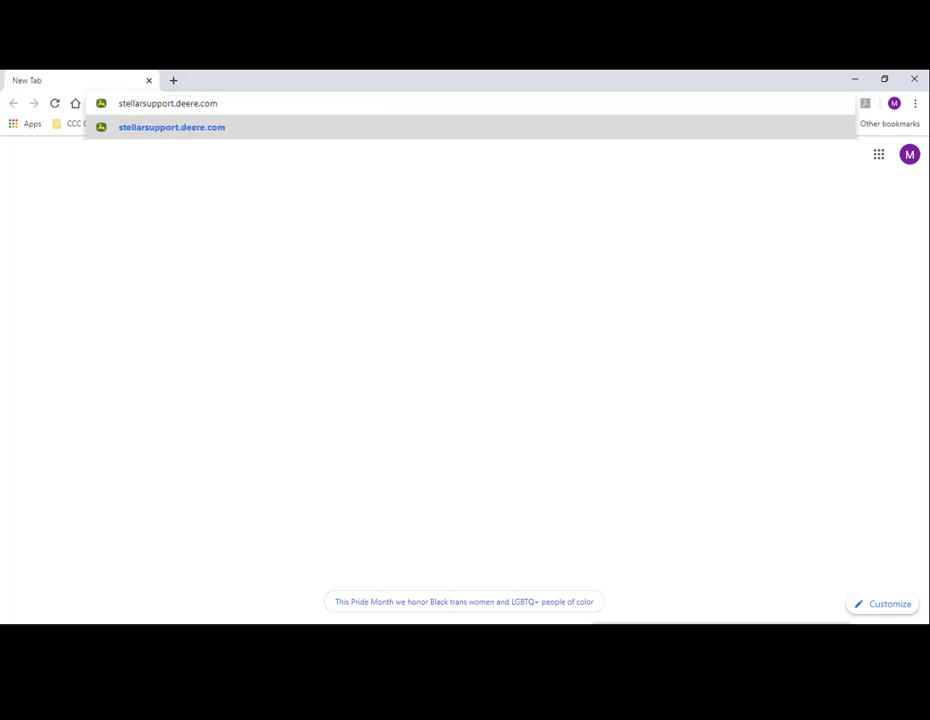
key("Return")
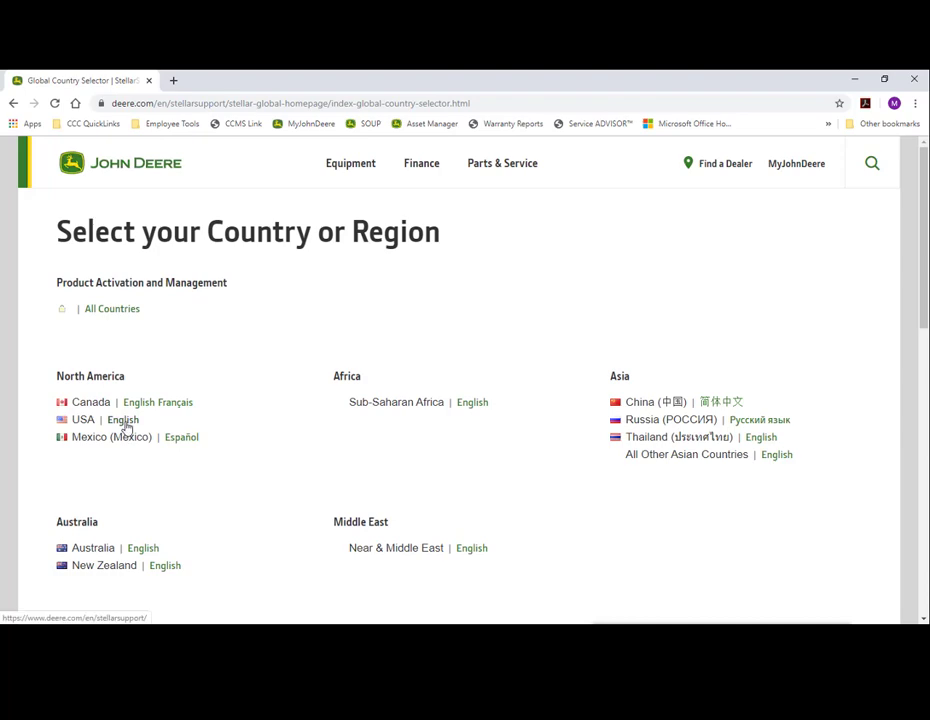
left_click(124, 420)
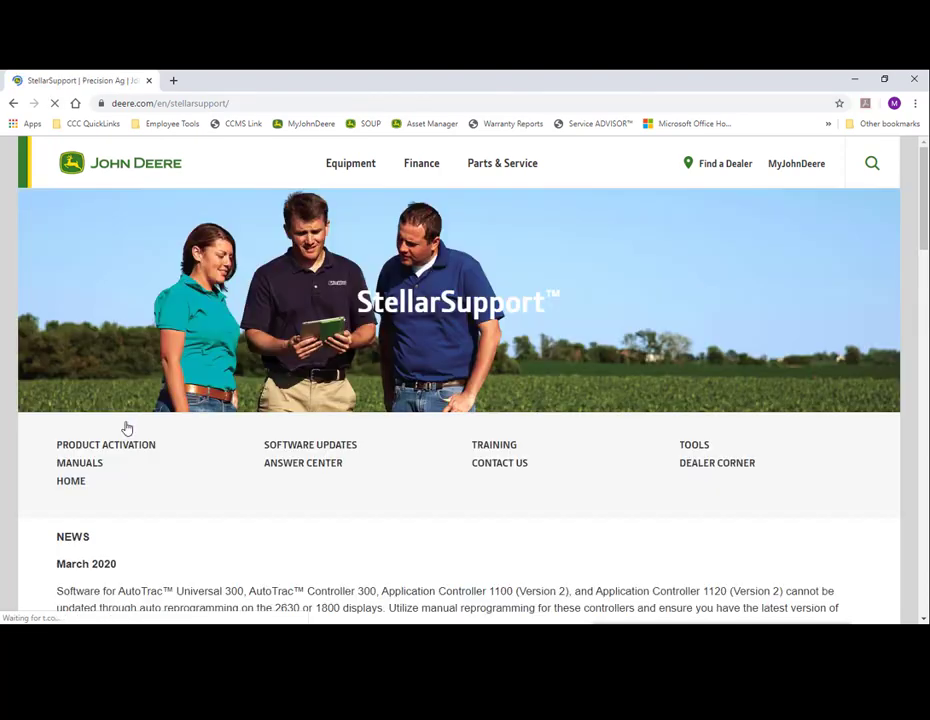
left_click(280, 452)
scroll(30, 424, "down", 2)
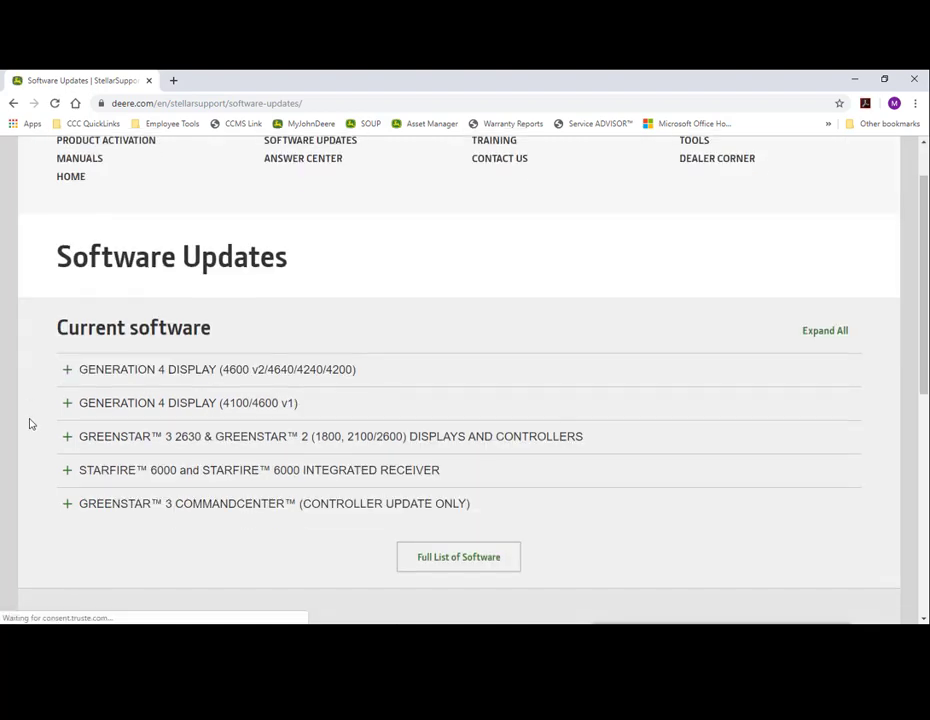
left_click(67, 471)
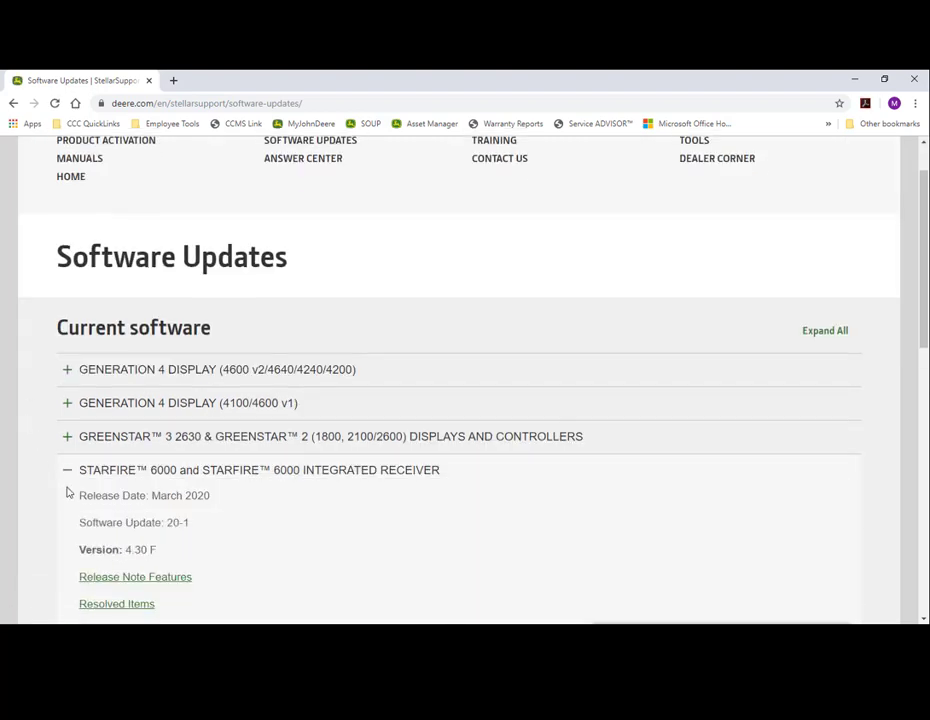
scroll(66, 492, "down", 2)
left_click(172, 532)
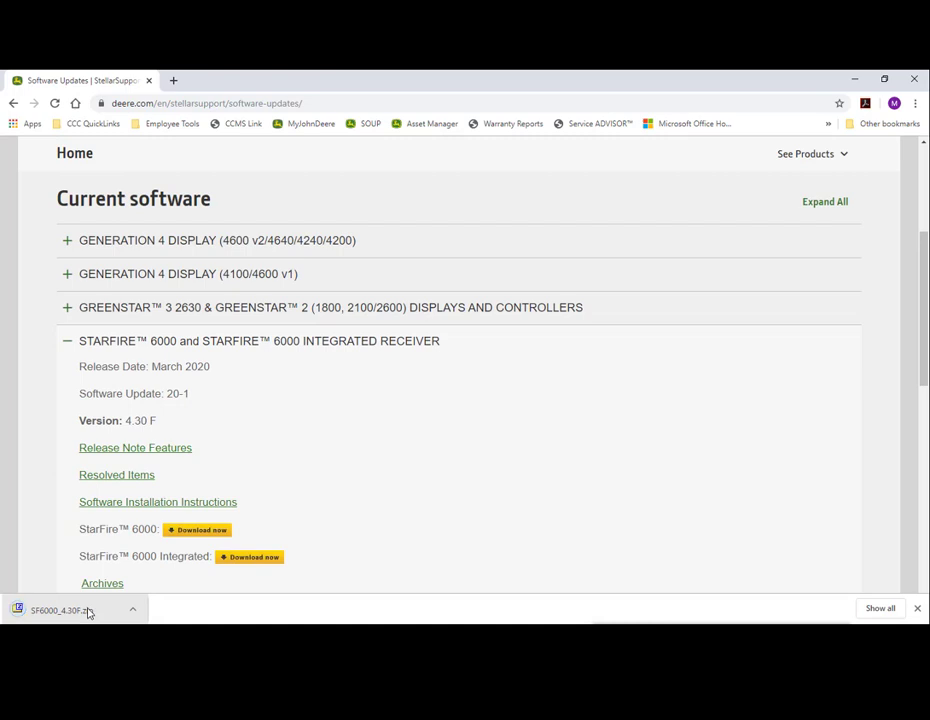
Extract the SF6000_4.30F folder from the zip to the Desktop with 7-Zip, then close 7-Zip
left_click(87, 611)
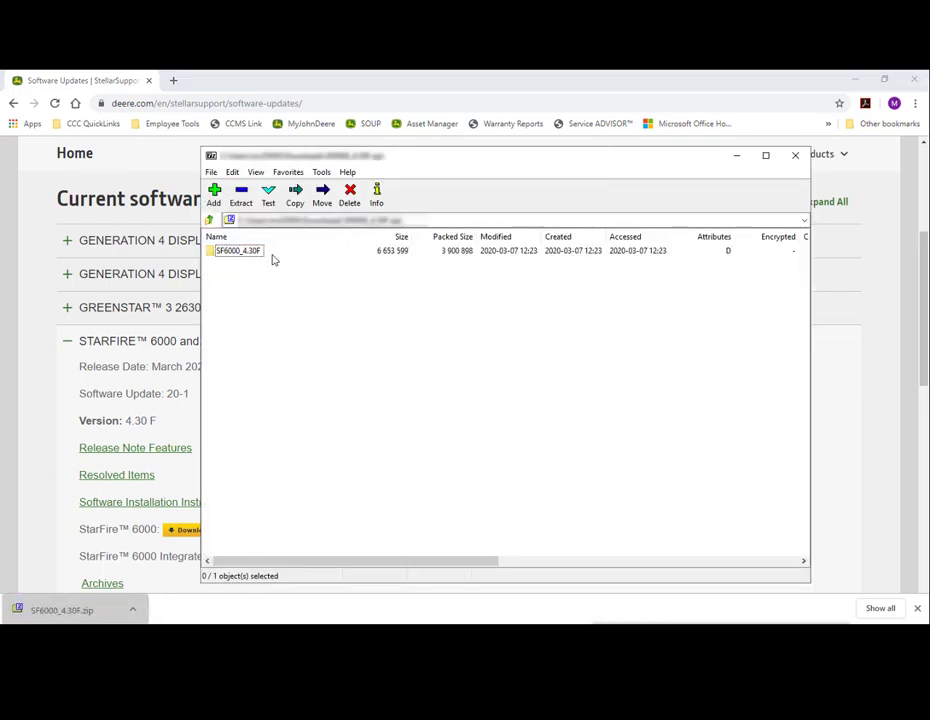
left_click(255, 255)
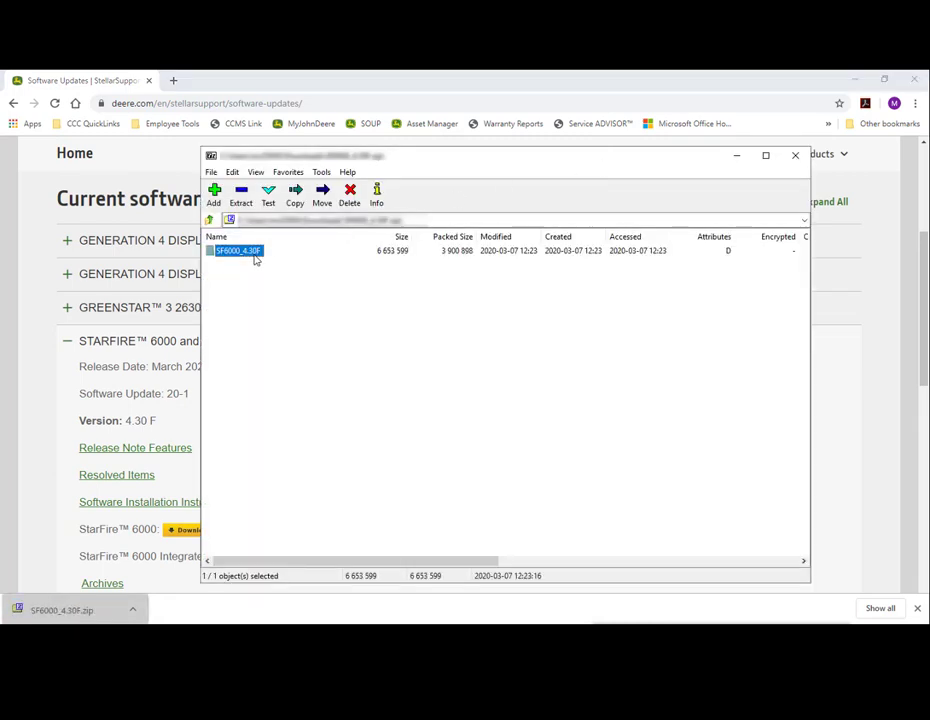
left_click(244, 199)
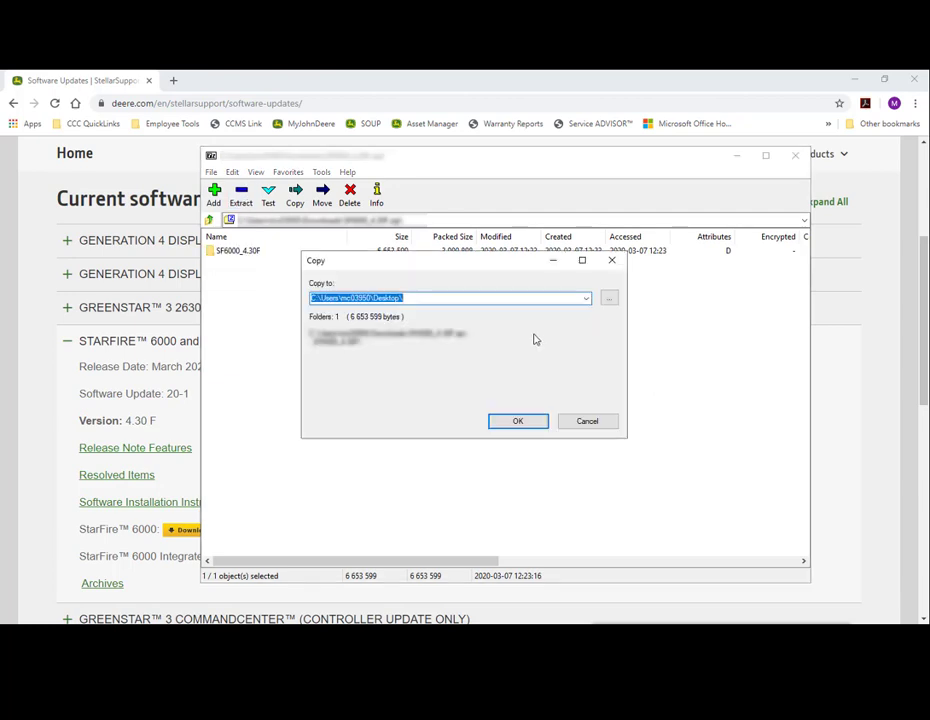
left_click(533, 425)
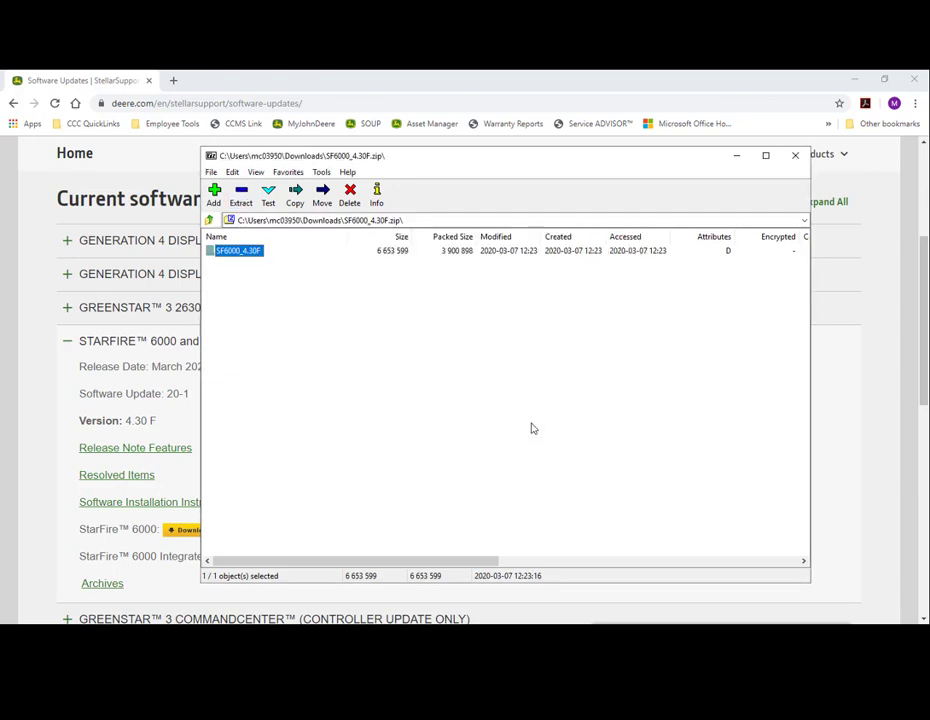
left_click(795, 156)
Open SF6000_4.30F.zip from Downloads with Windows Explorer
left_click(855, 79)
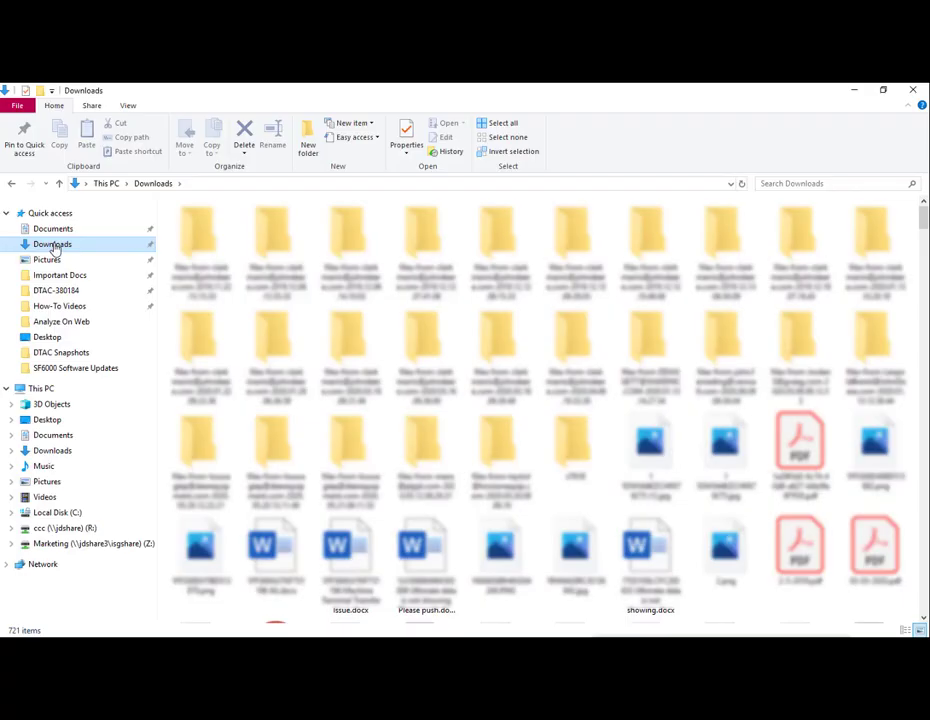
left_click_drag(920, 216, 920, 557)
left_click(872, 440)
right_click(870, 443)
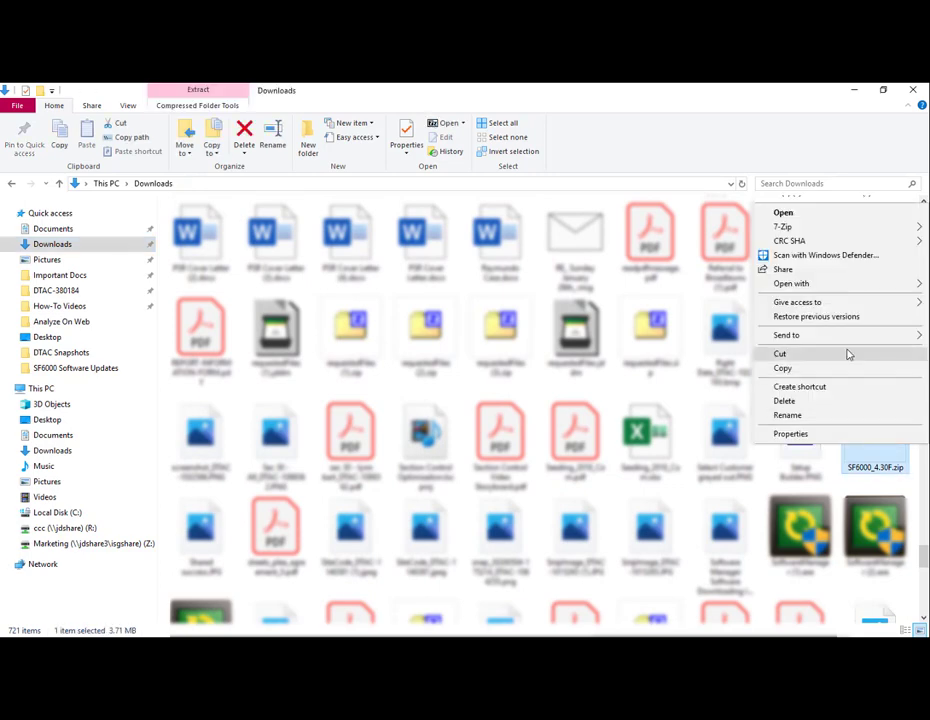
mouse_move(836, 288)
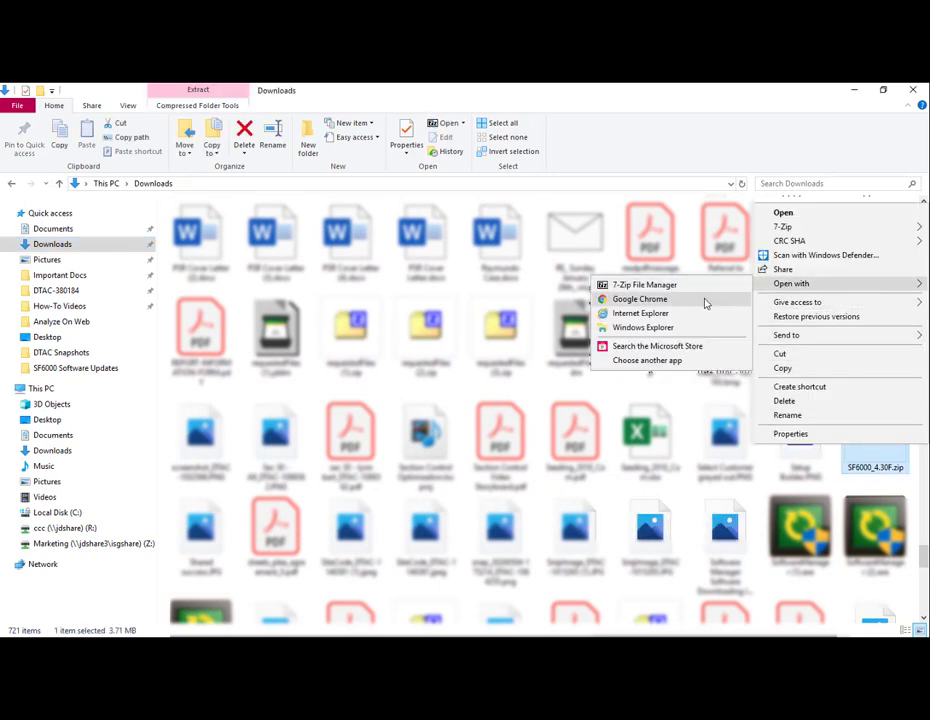
left_click(700, 328)
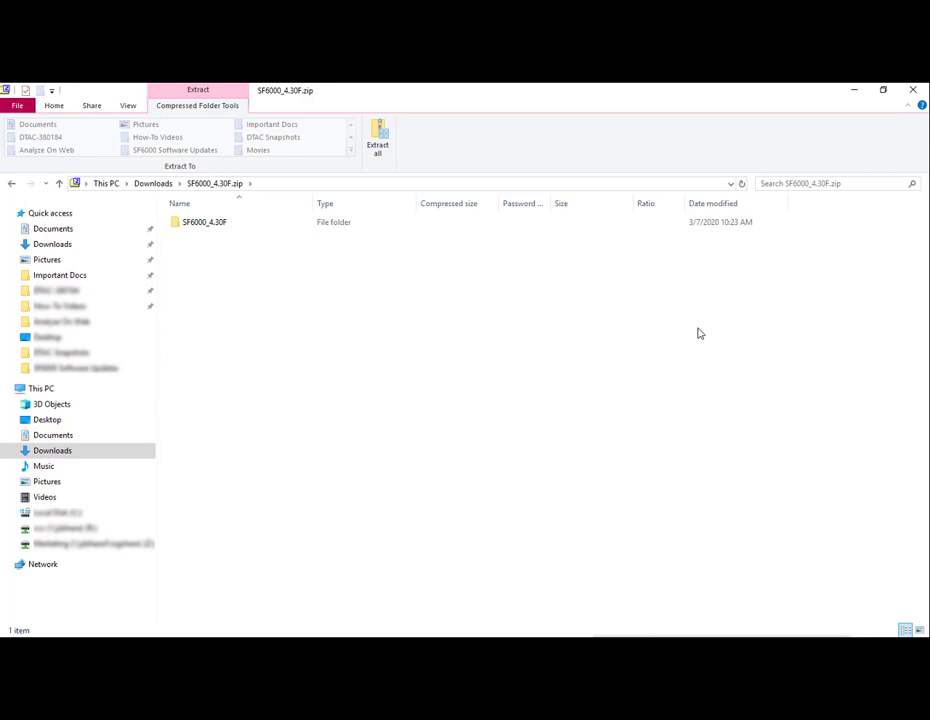
Extract all of the zip's contents to the Desktop
left_click(205, 224)
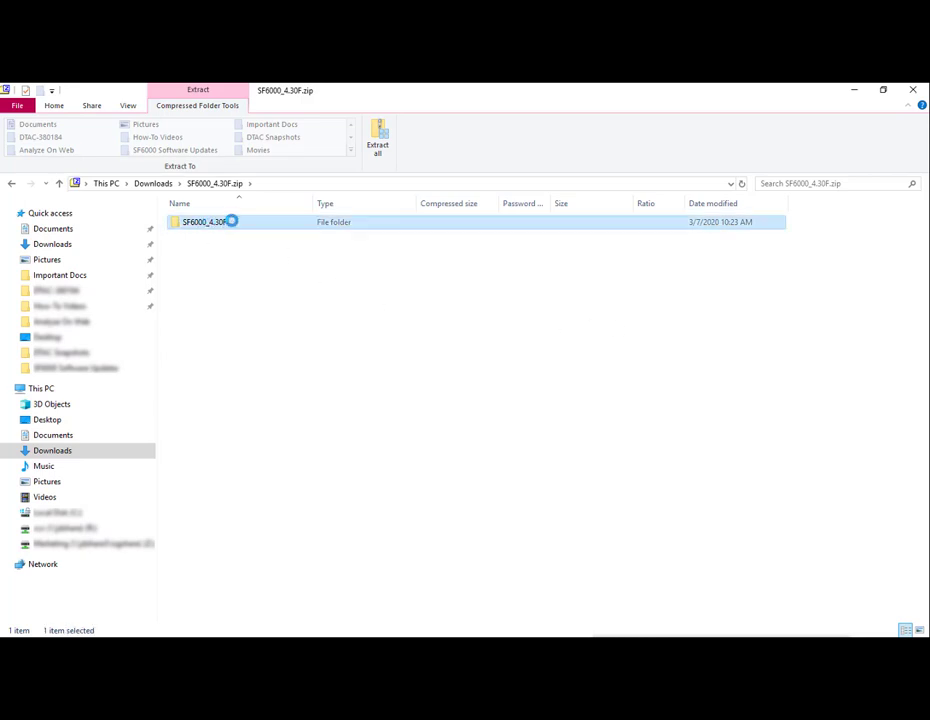
left_click(383, 153)
left_click(620, 308)
left_click(337, 366)
left_click(587, 540)
left_click(592, 488)
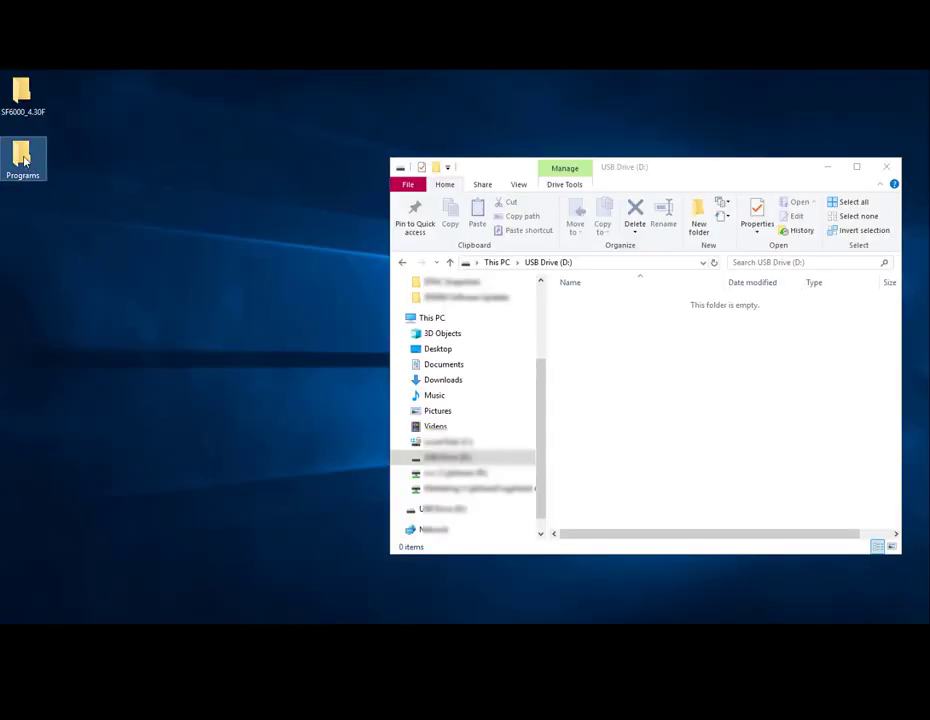
Confirm SF6000.PRC is in Programs > Receiver, then copy the Programs folder onto USB Drive (D:)
double_click(22, 160)
double_click(193, 211)
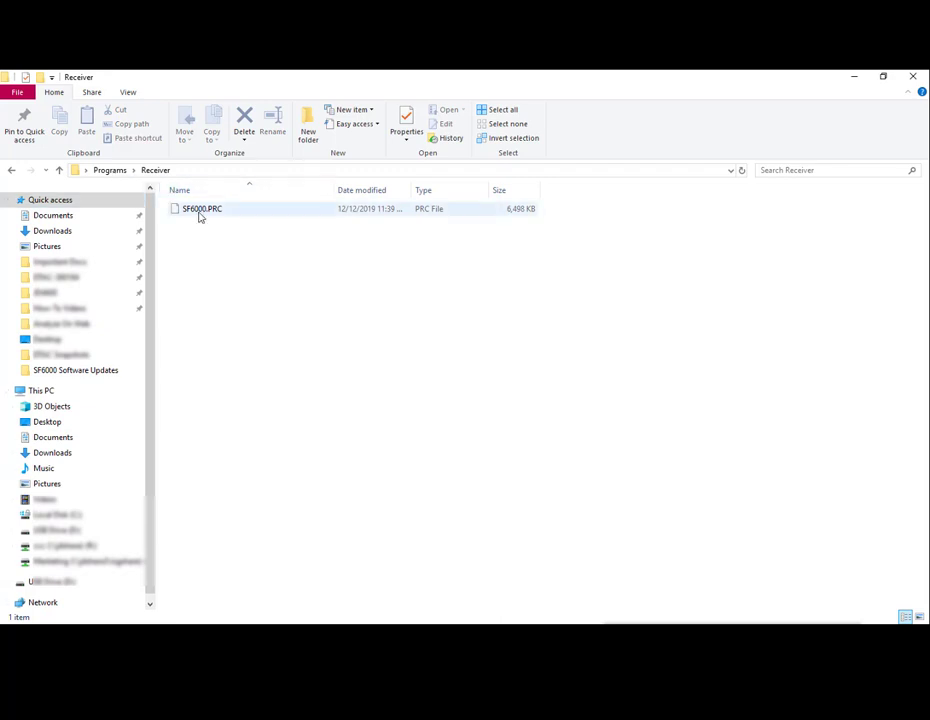
left_click(913, 77)
left_click_drag(22, 158, 645, 363)
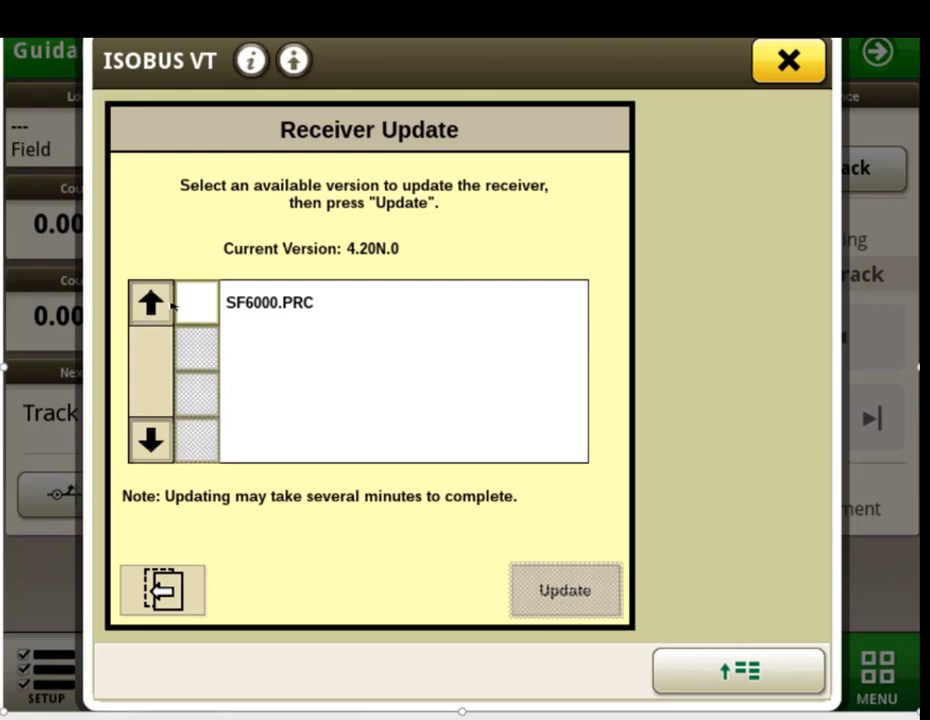
Update the receiver with SF6000.PRC and dismiss the Receiver Update Successful message
left_click(192, 300)
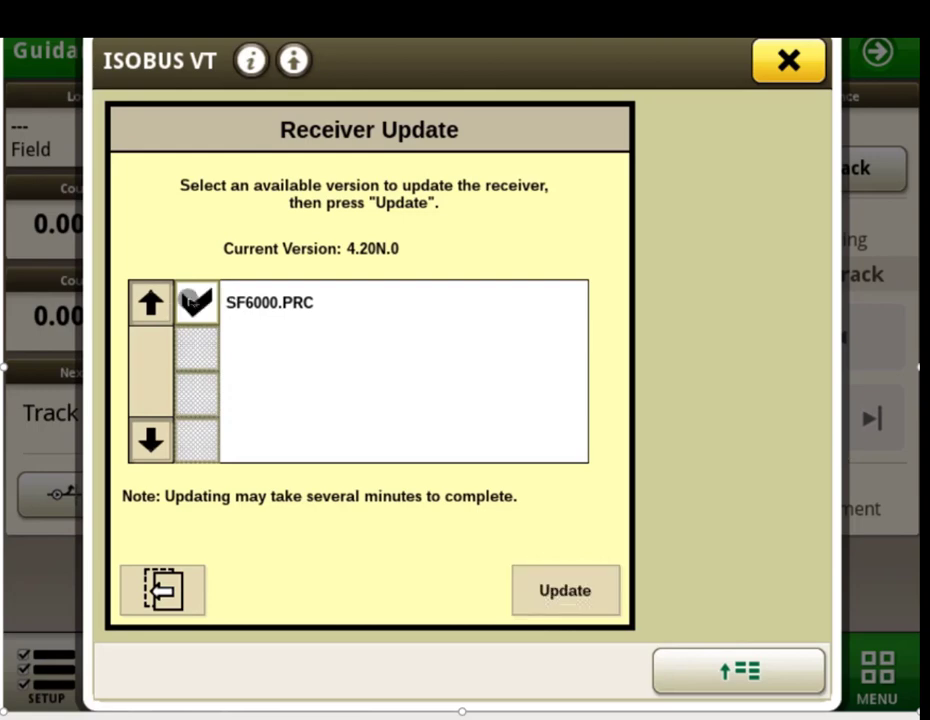
left_click(566, 596)
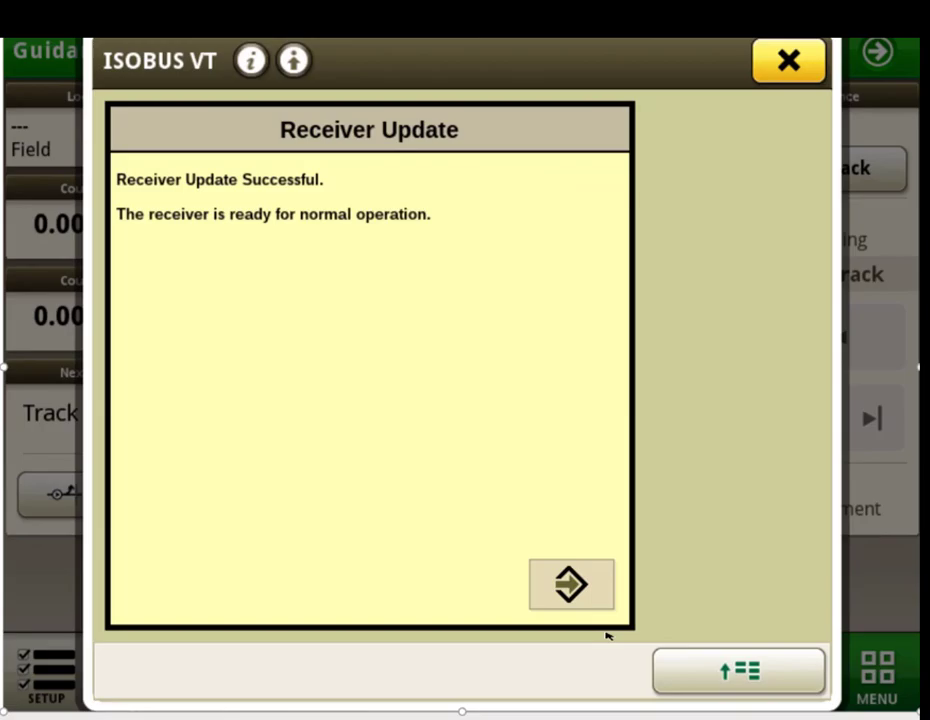
left_click(789, 62)
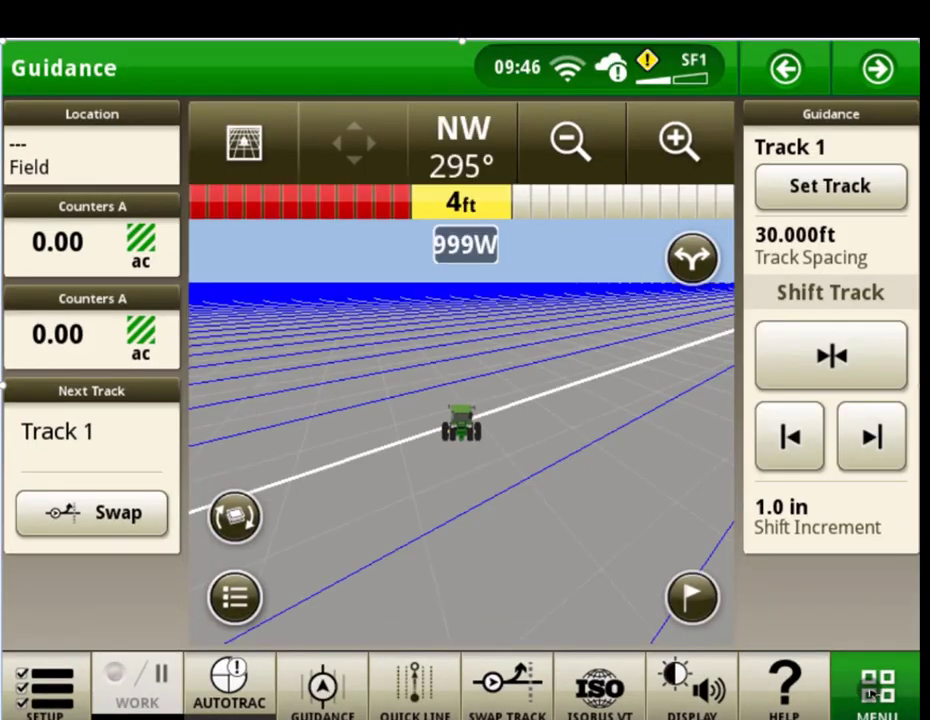
Open Software Manager via MENU > System
left_click(872, 693)
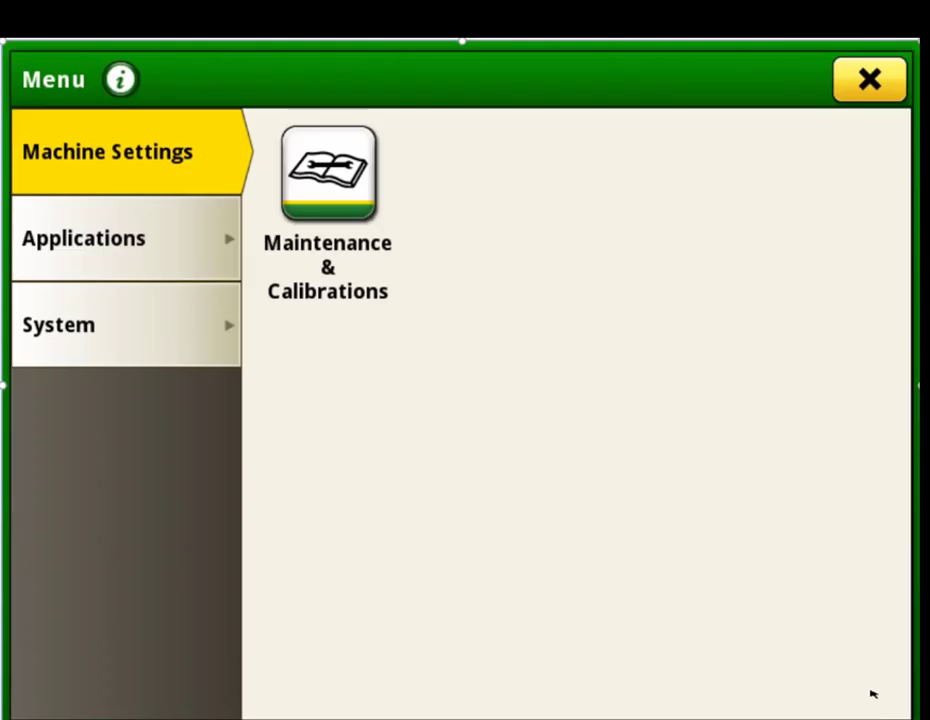
left_click(111, 324)
left_click(637, 346)
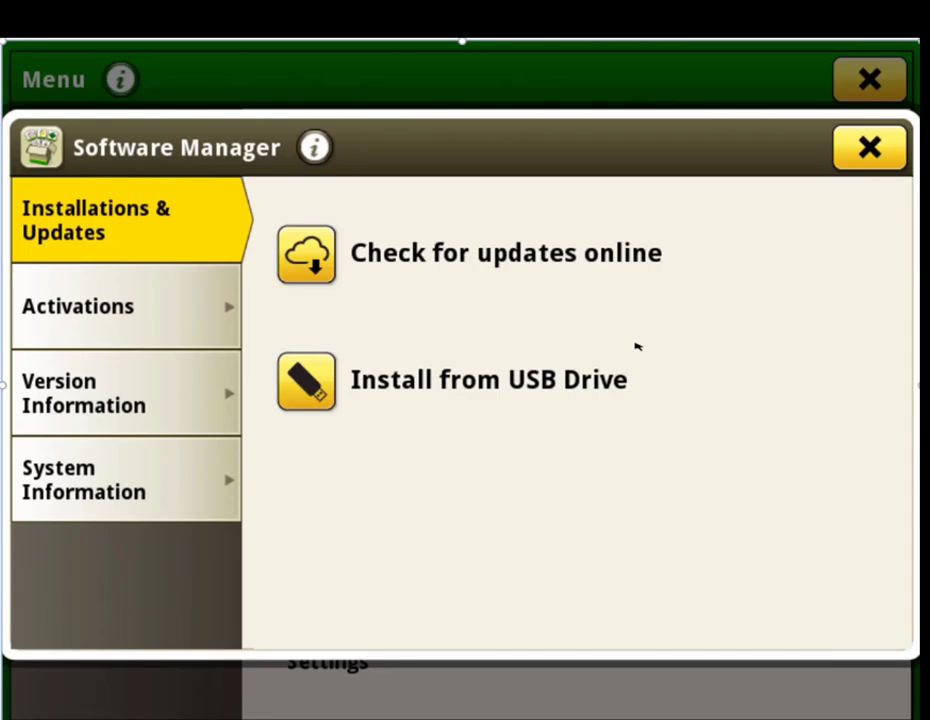